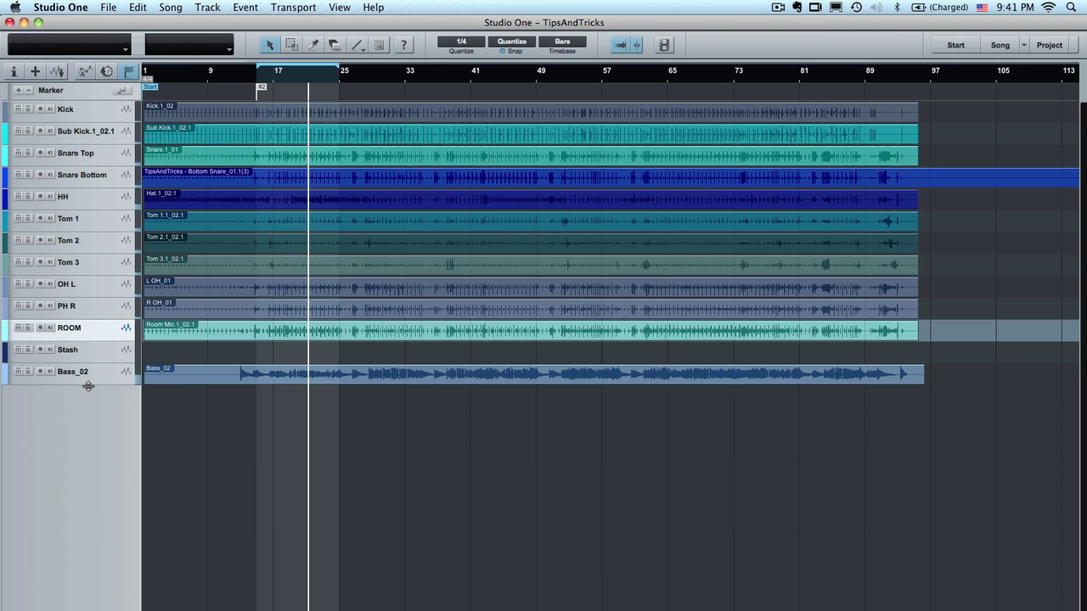
# Stop playback of the TipsAndTricks drum arrangement with the spacebar
pyautogui.press('space')
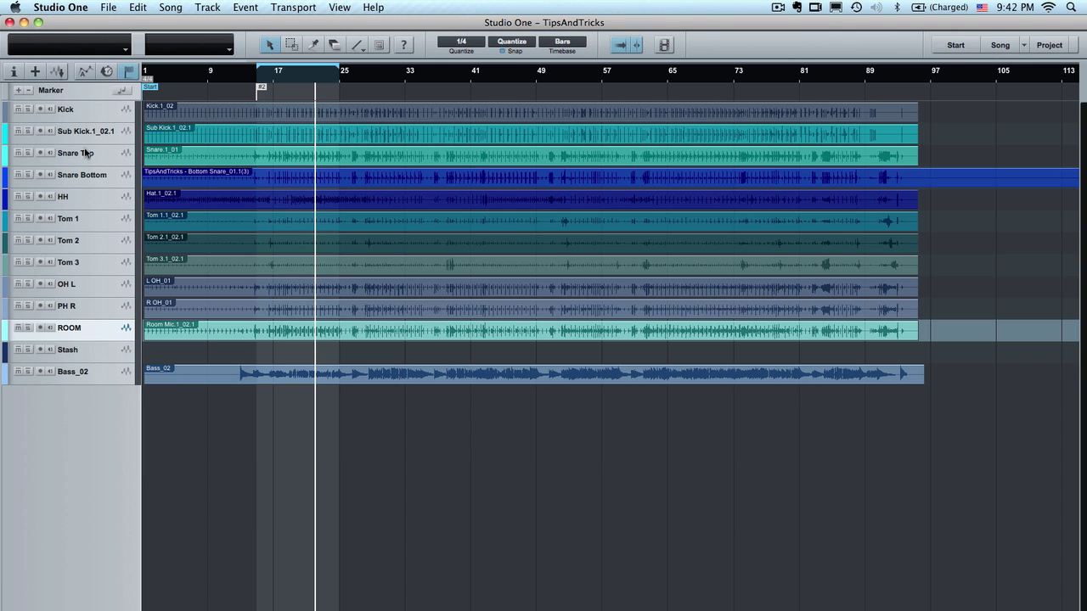
# Enlarge the Snare Top and Snare Bottom tracks together and zoom in to their hits near bar 22
pyautogui.moveTo(87, 167)
pyautogui.mouseDown()
pyautogui.moveTo(85, 183)
pyautogui.moveTo(99, 157)
pyautogui.mouseUp()
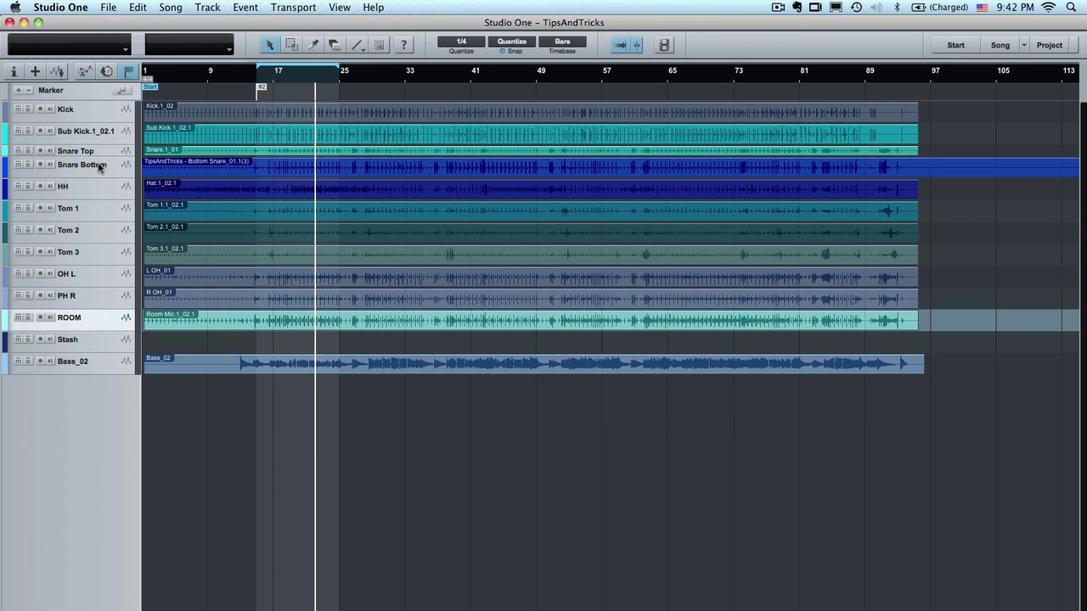
pyautogui.click(100, 167)
pyautogui.keyDown('shift'); pyautogui.click(99, 154); pyautogui.keyUp('shift')
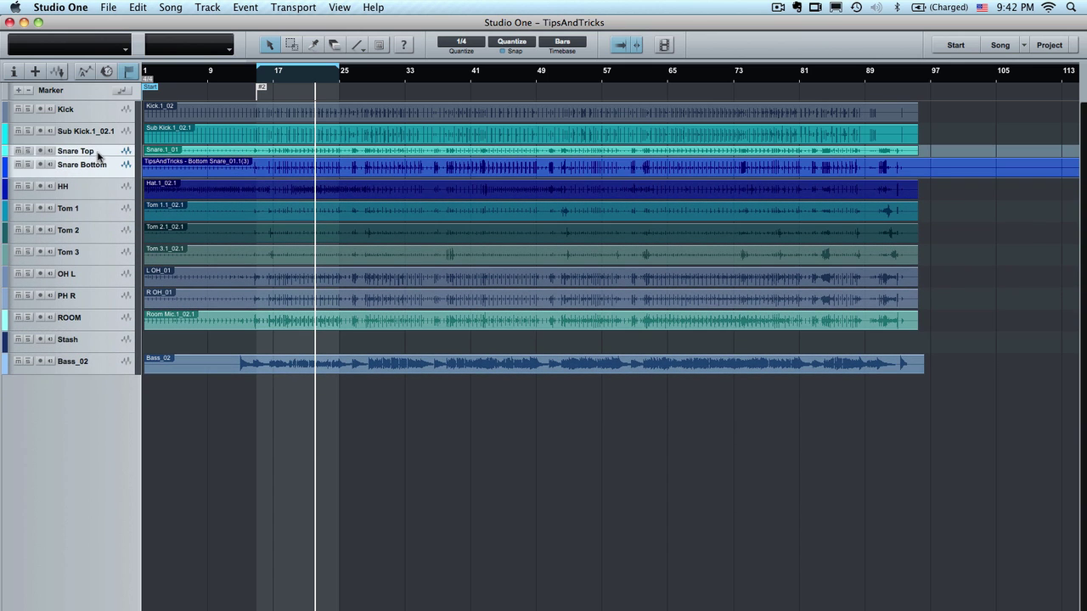
pyautogui.moveTo(98, 157); pyautogui.dragTo(102, 253)
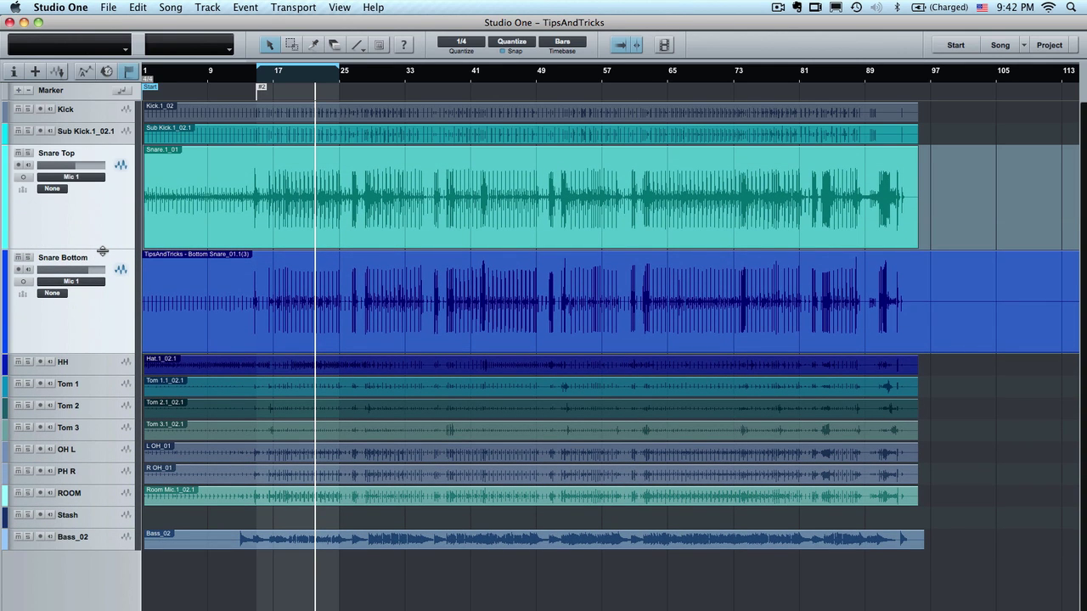
pyautogui.press('e')
pyautogui.press('e')
pyautogui.press('e')
pyautogui.press('e')
pyautogui.press('e')
pyautogui.press('e')
pyautogui.press('e')
pyautogui.press('e')
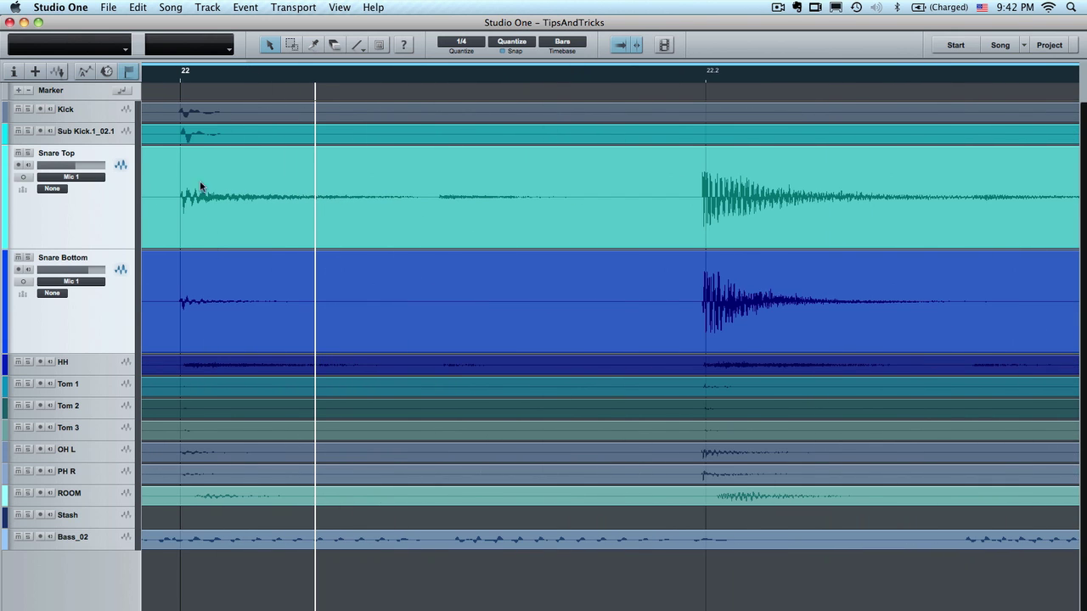
# Solo Snare Top and Snare Bottom and move the song position back to an earlier snare hit near bar 16
pyautogui.moveTo(711, 82); pyautogui.dragTo(717, 167)
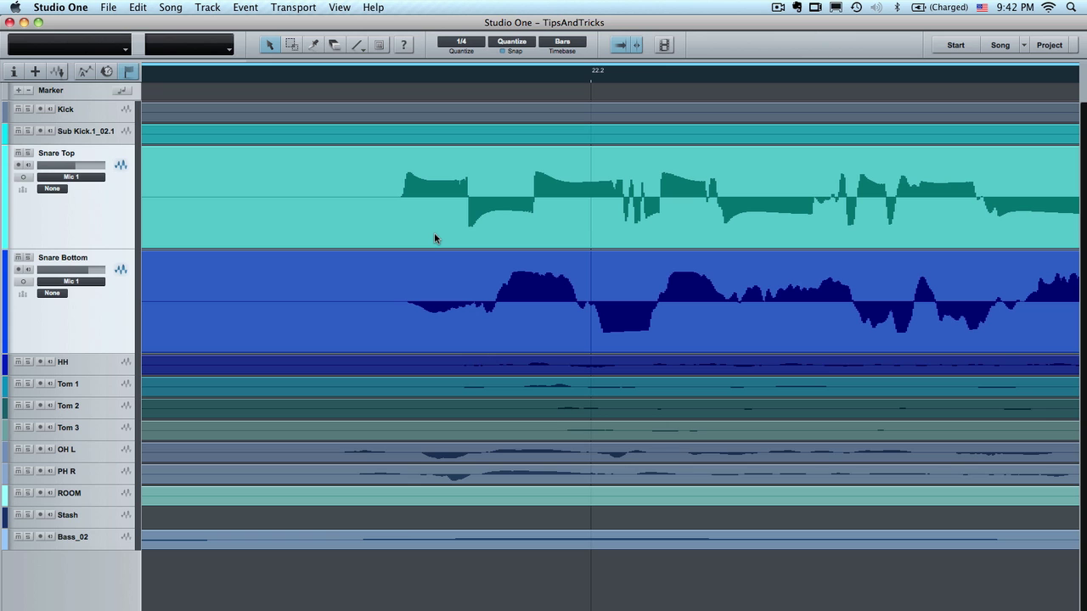
pyautogui.click(361, 78)
pyautogui.press('w')
pyautogui.press('w')
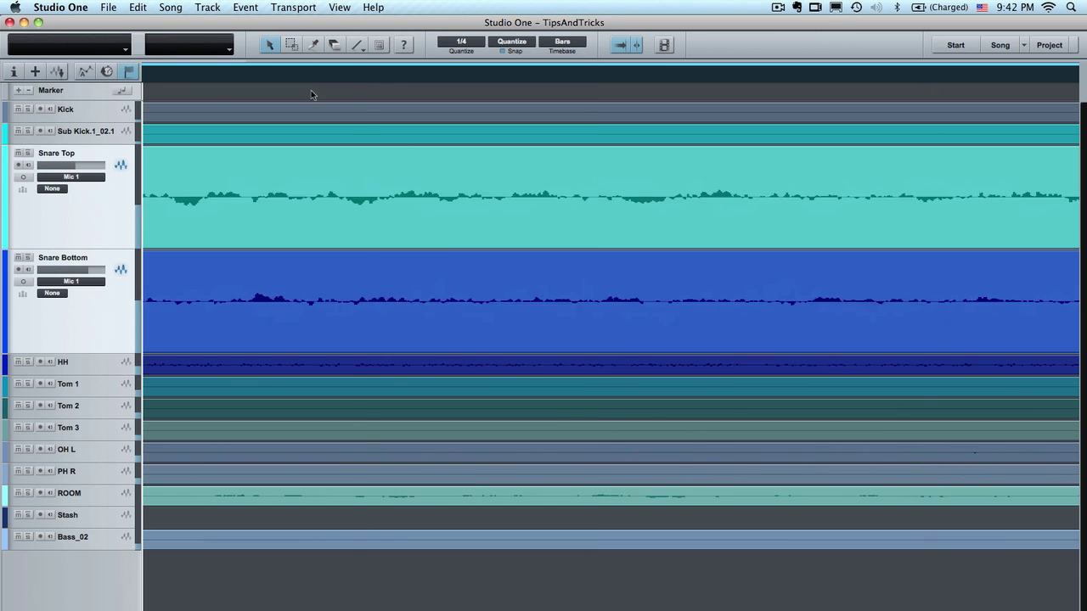
pyautogui.press('e')
pyautogui.press('e')
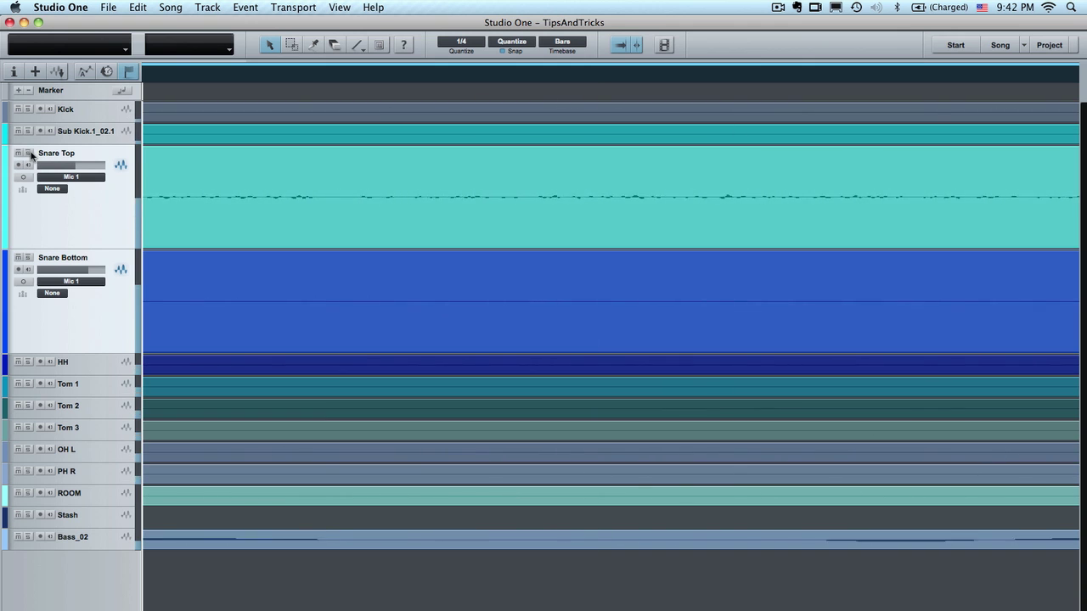
pyautogui.click(28, 154)
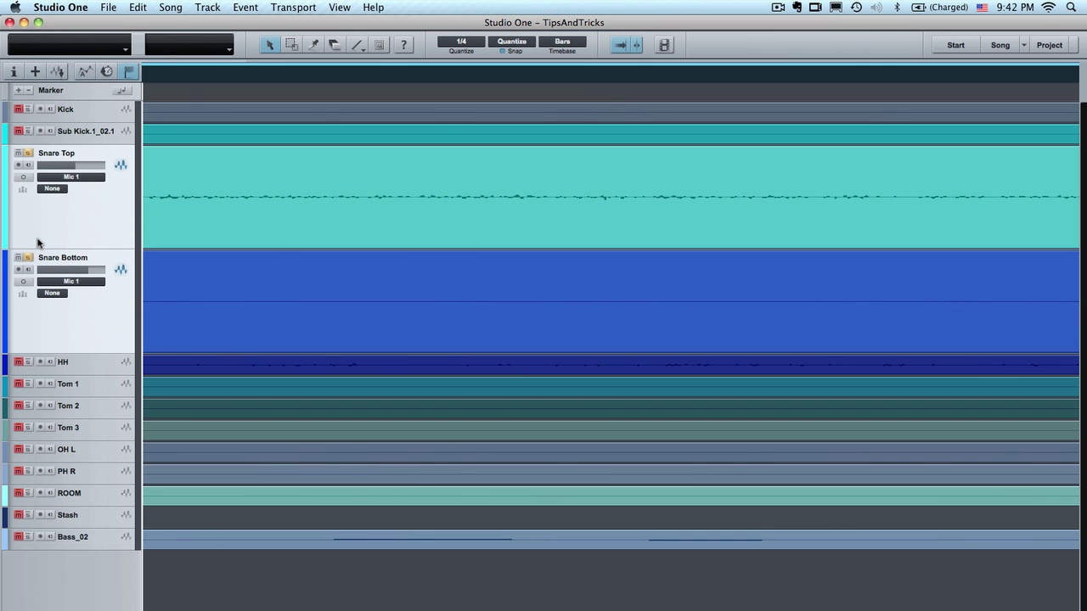
pyautogui.click(197, 77)
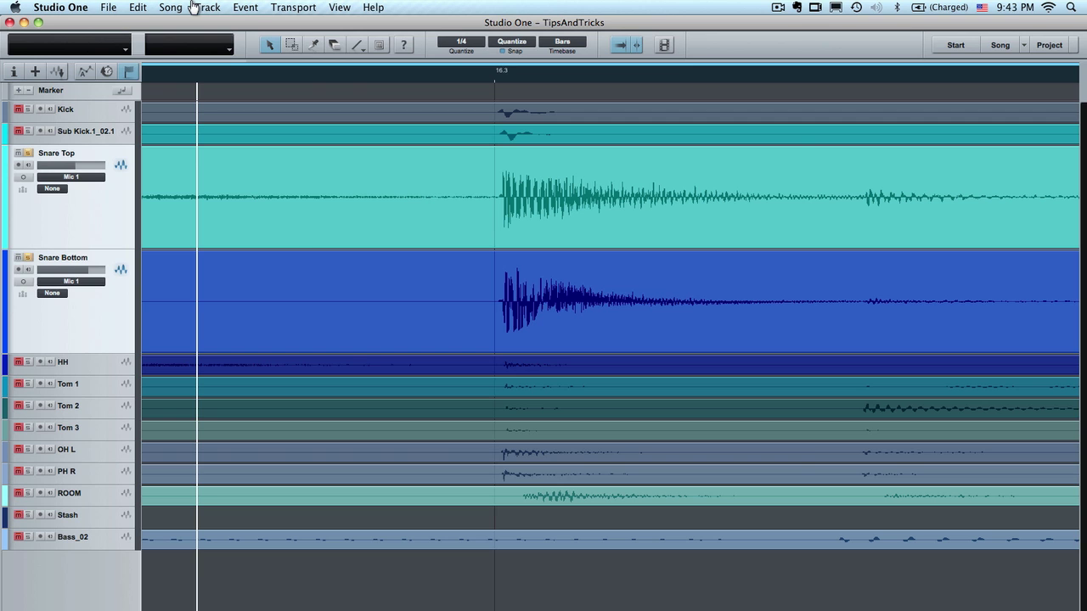
# In the F5 Browser, select the Phase Invert preset under PreSonus > Mixtool
pyautogui.press('w')
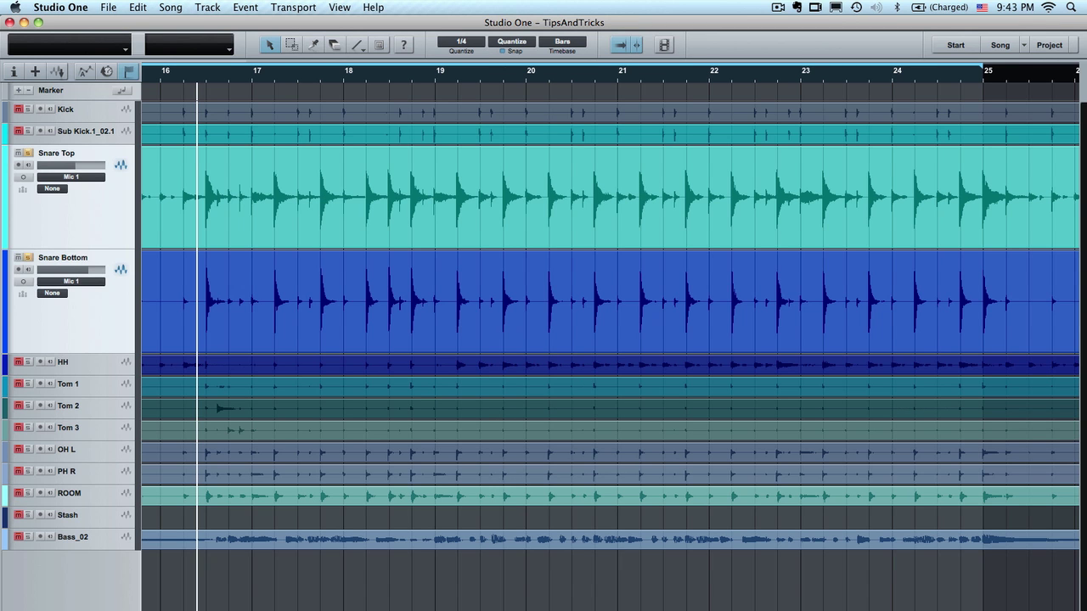
pyautogui.press('F5')
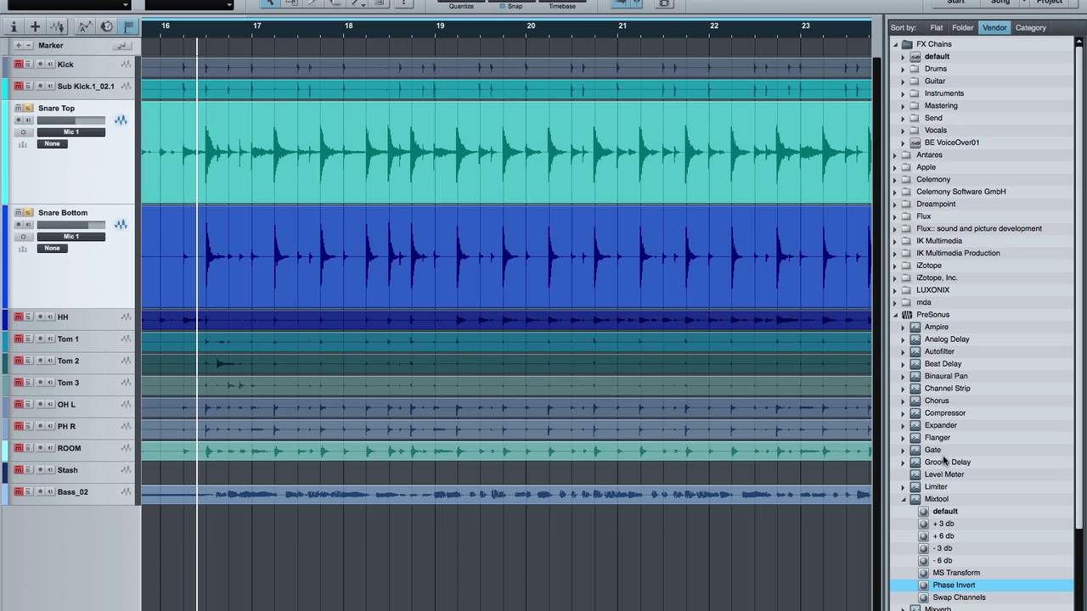
pyautogui.doubleClick(934, 499)
pyautogui.click(904, 500)
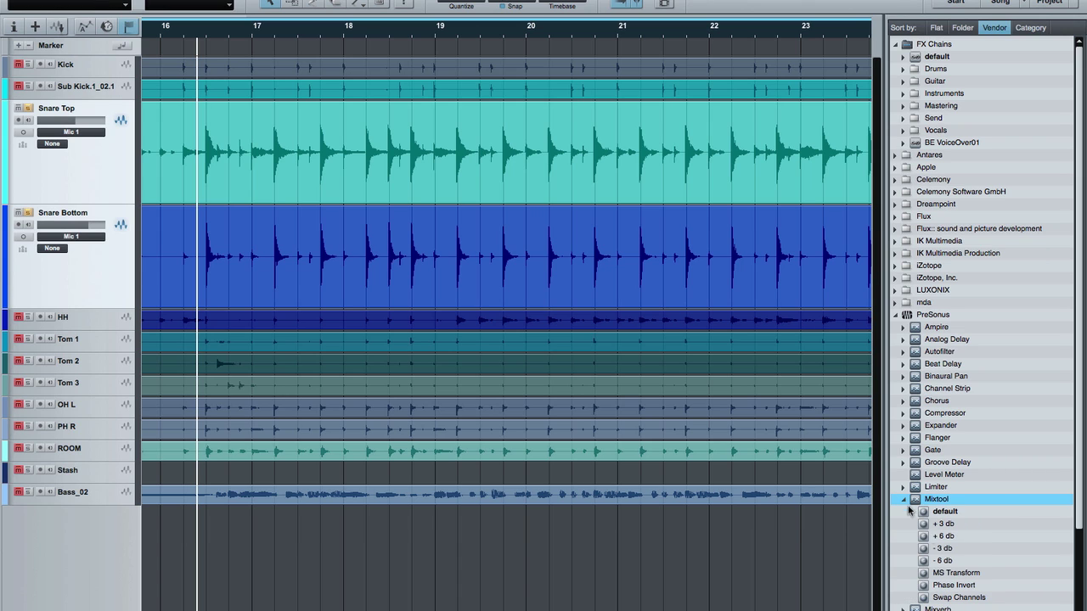
pyautogui.click(953, 585)
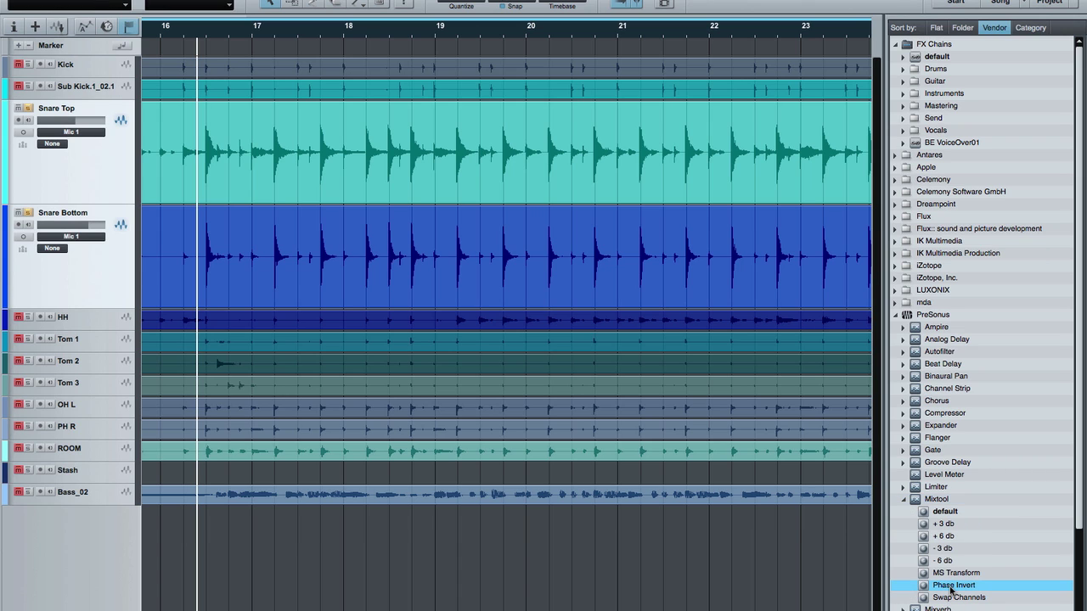
# Insert Mixtool Phase Invert on Snare Bottom, A/B the Invert Phase toggle, leave it inverted and close the editor
pyautogui.moveTo(953, 585); pyautogui.dragTo(533, 259)
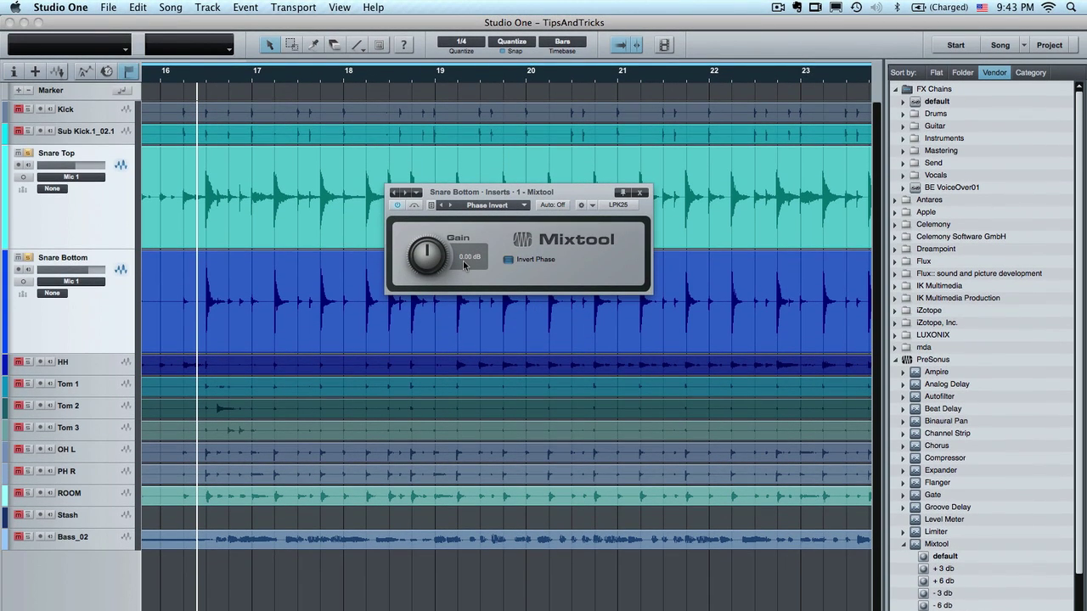
pyautogui.click(508, 260)
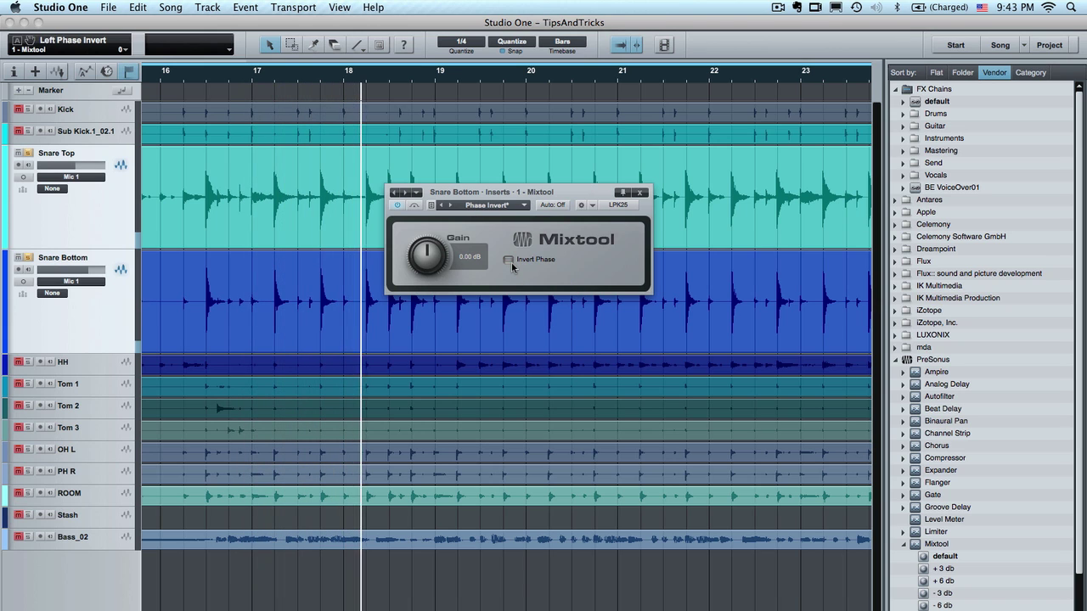
pyautogui.click(509, 260)
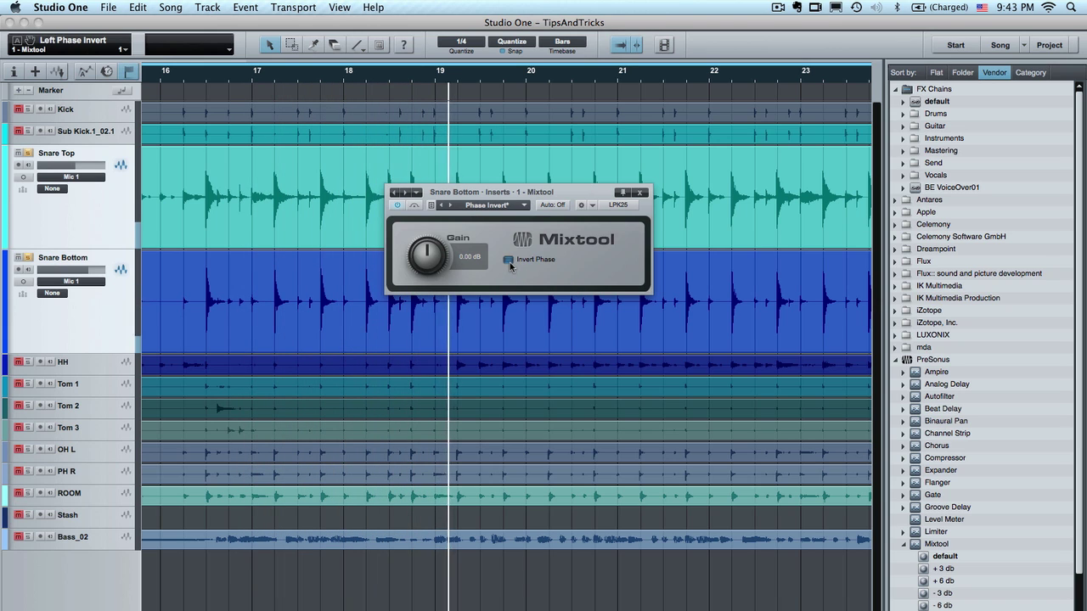
pyautogui.click(509, 260)
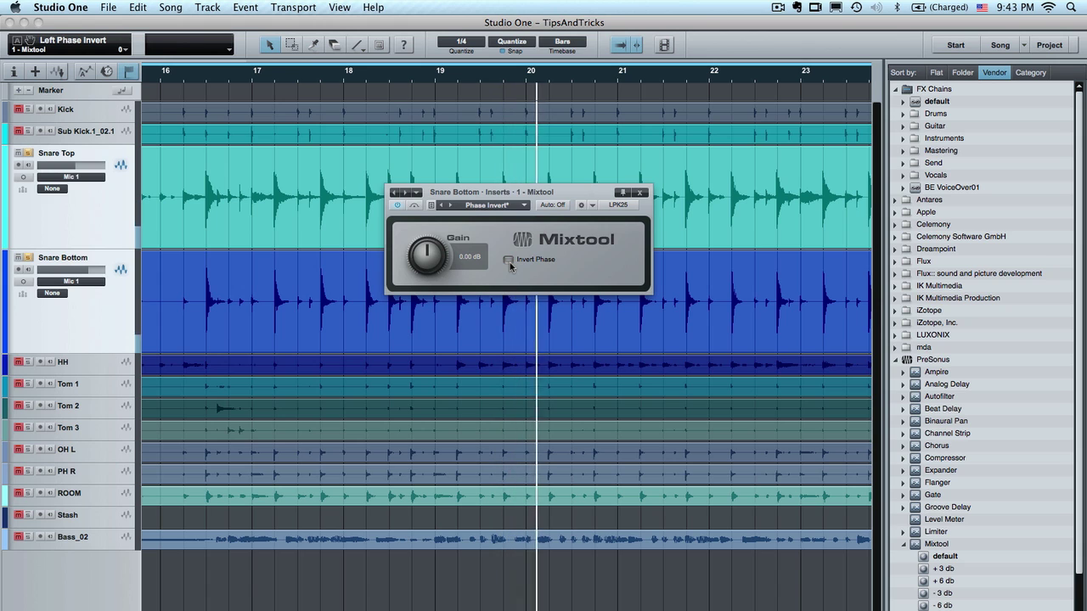
pyautogui.click(509, 260)
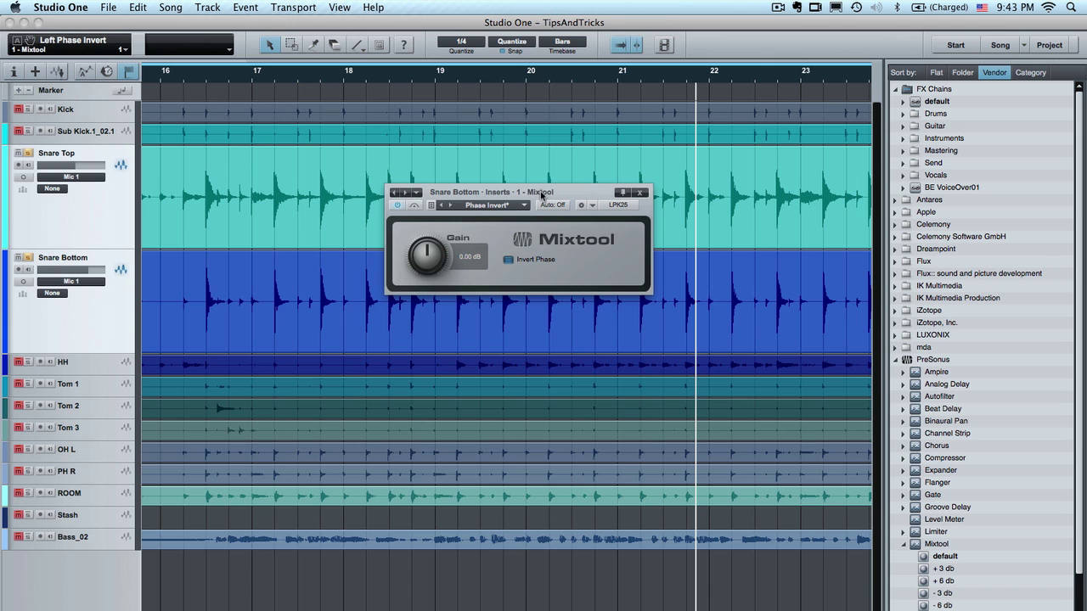
pyautogui.moveTo(540, 194); pyautogui.dragTo(480, 242)
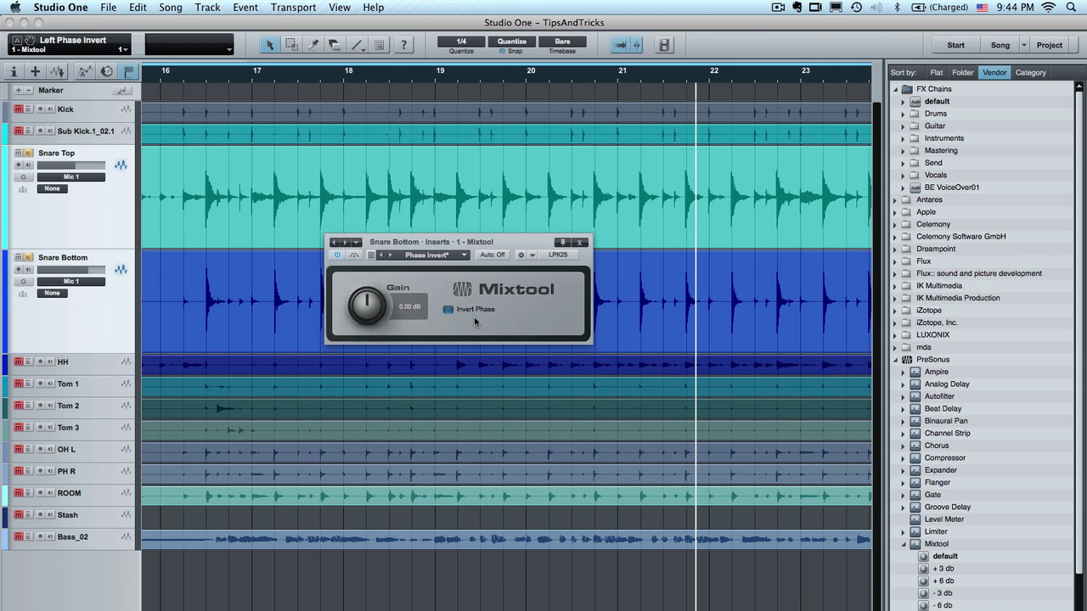
pyautogui.click(580, 242)
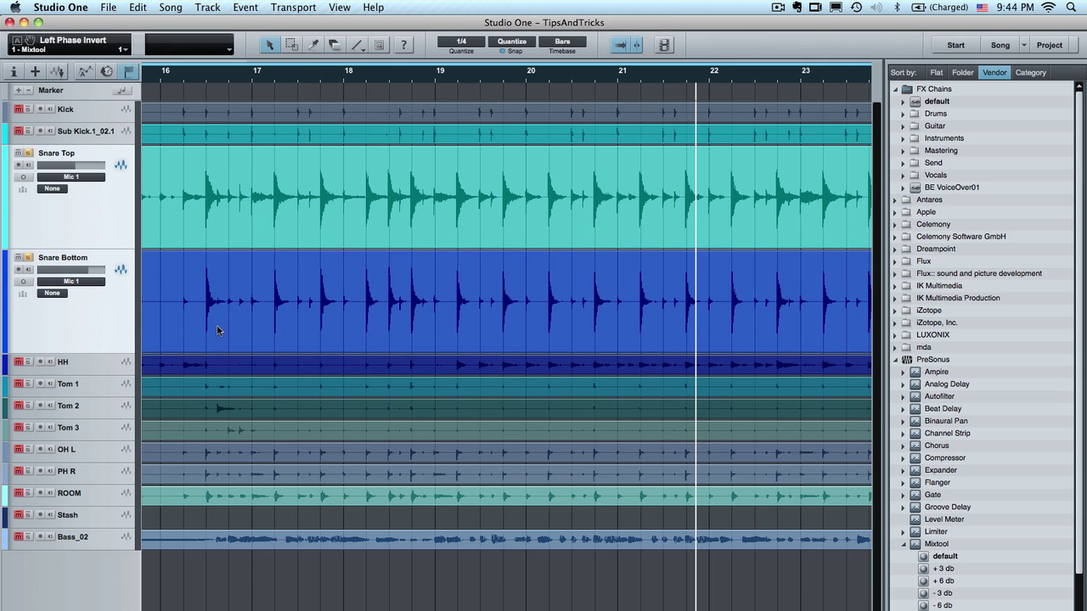
# Export only the Snare Bottom channel as a stem with filename prefix 'Flipped', importing it to a track
pyautogui.click(169, 6)
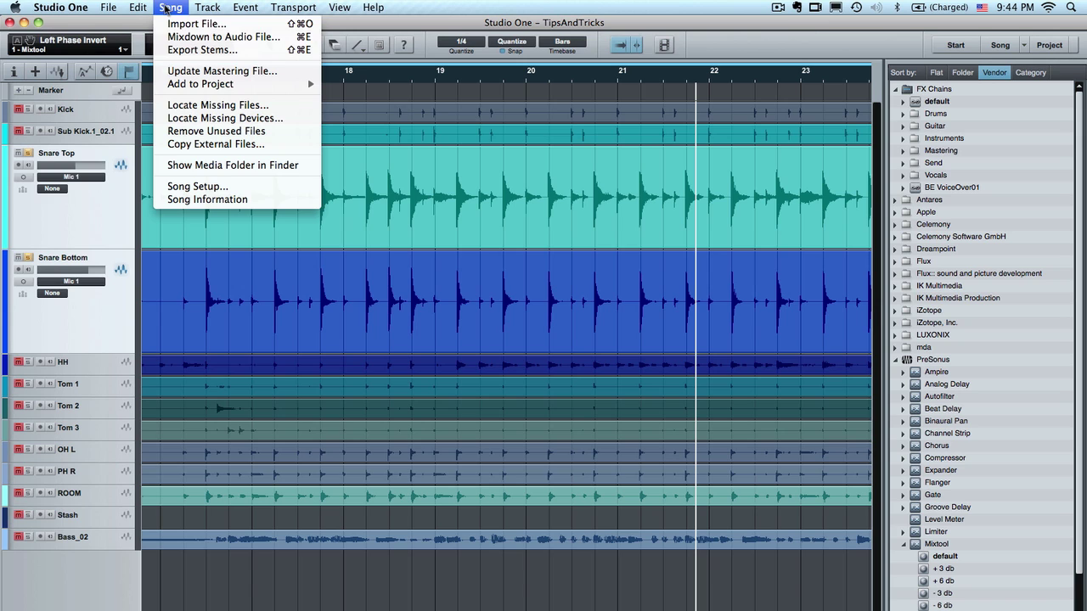
pyautogui.click(189, 50)
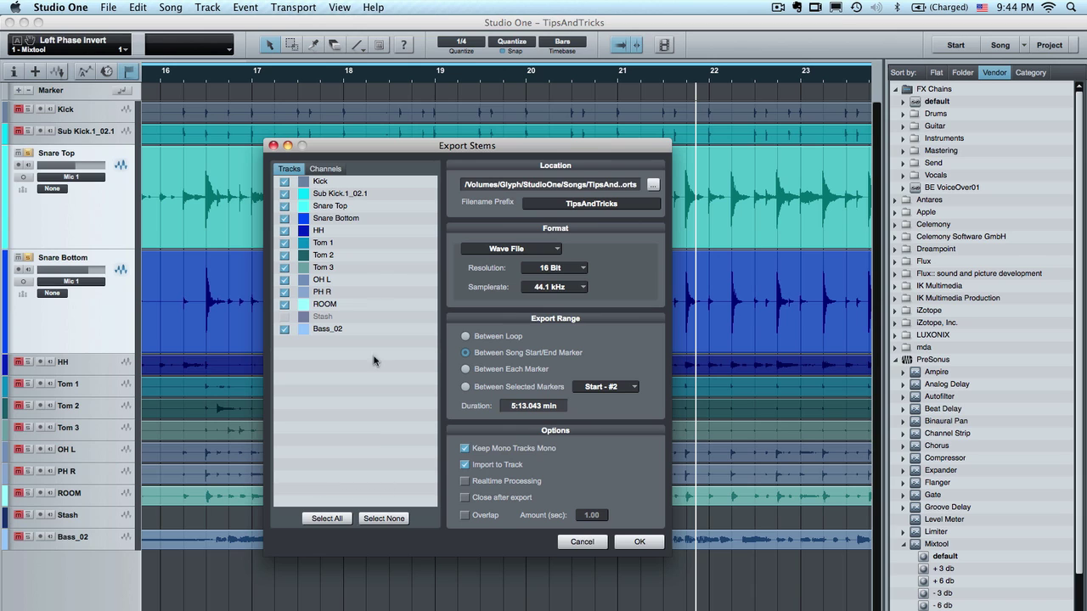
pyautogui.click(327, 169)
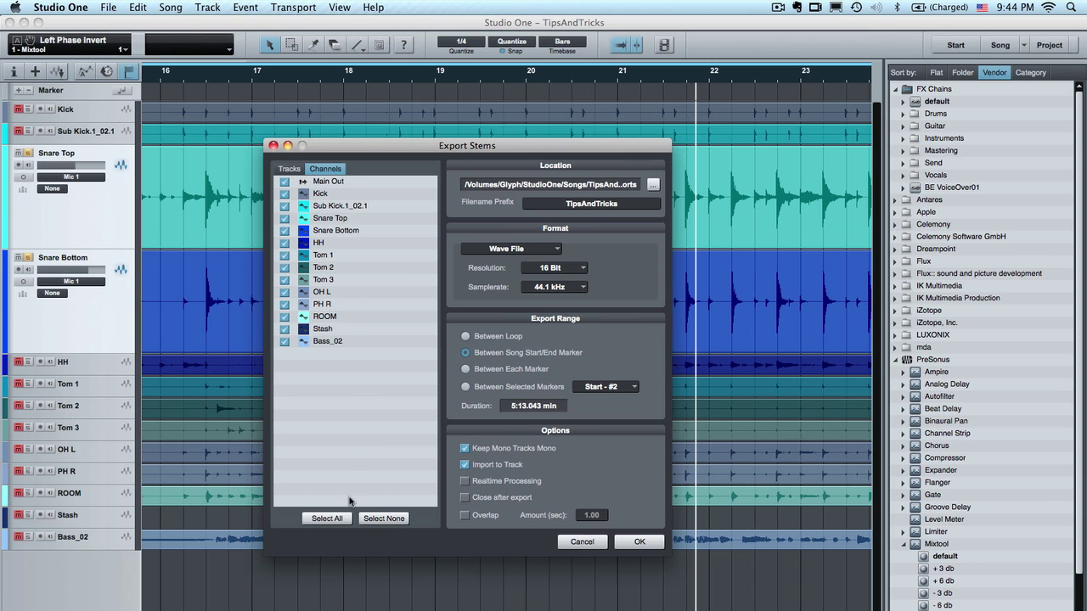
pyautogui.click(376, 519)
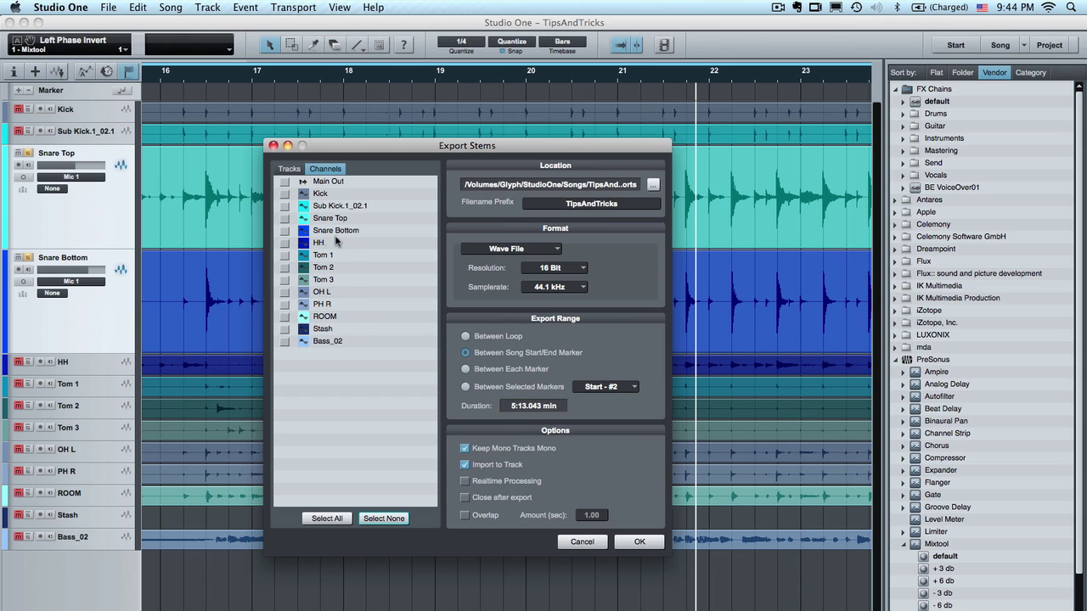
pyautogui.click(285, 231)
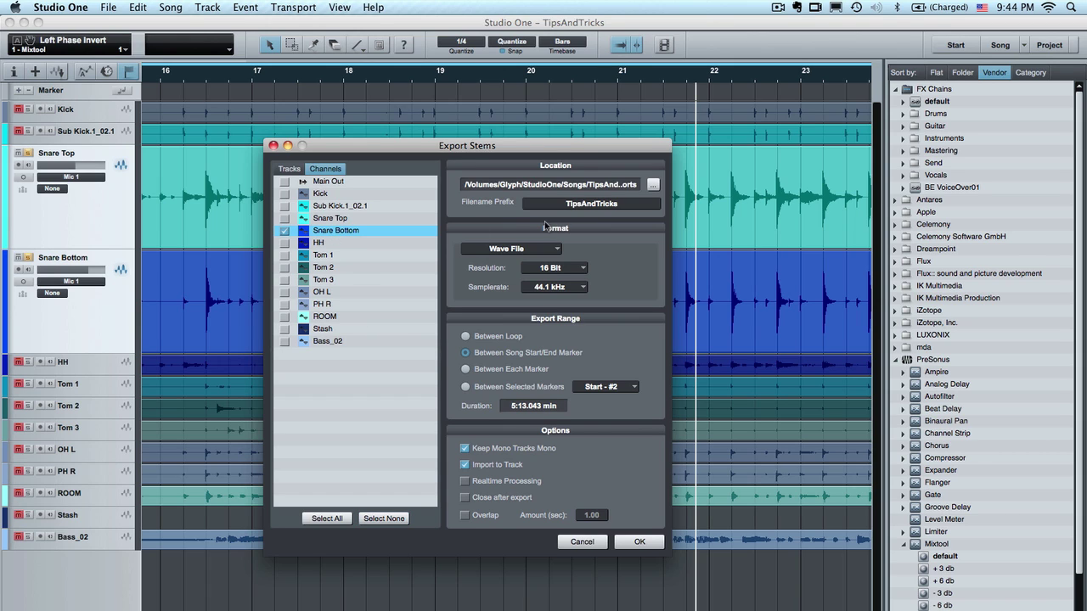
pyautogui.click(581, 206)
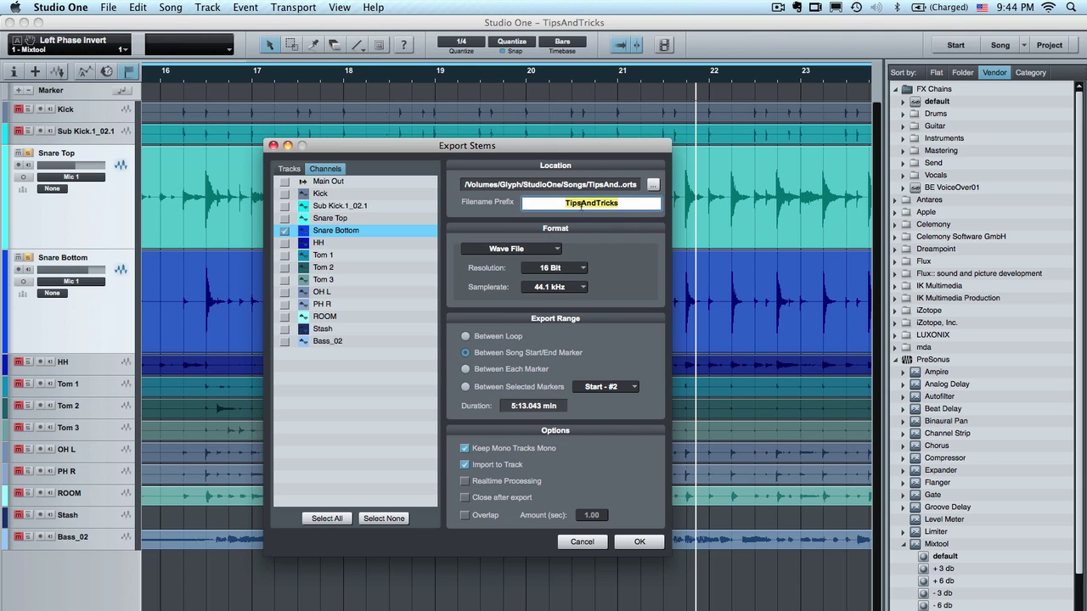
pyautogui.write('Flipped')
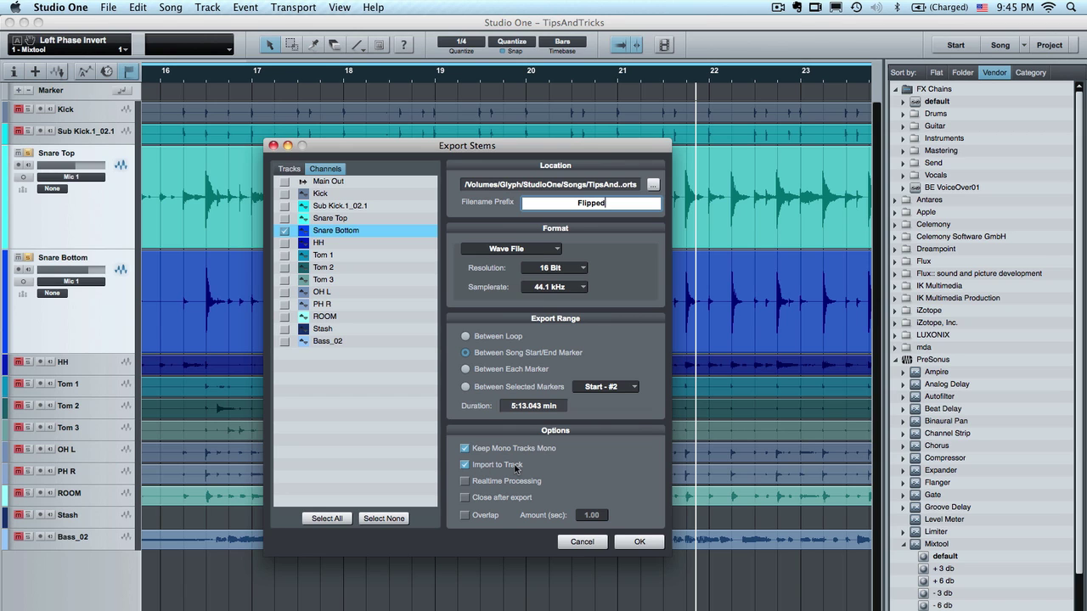
pyautogui.click(635, 542)
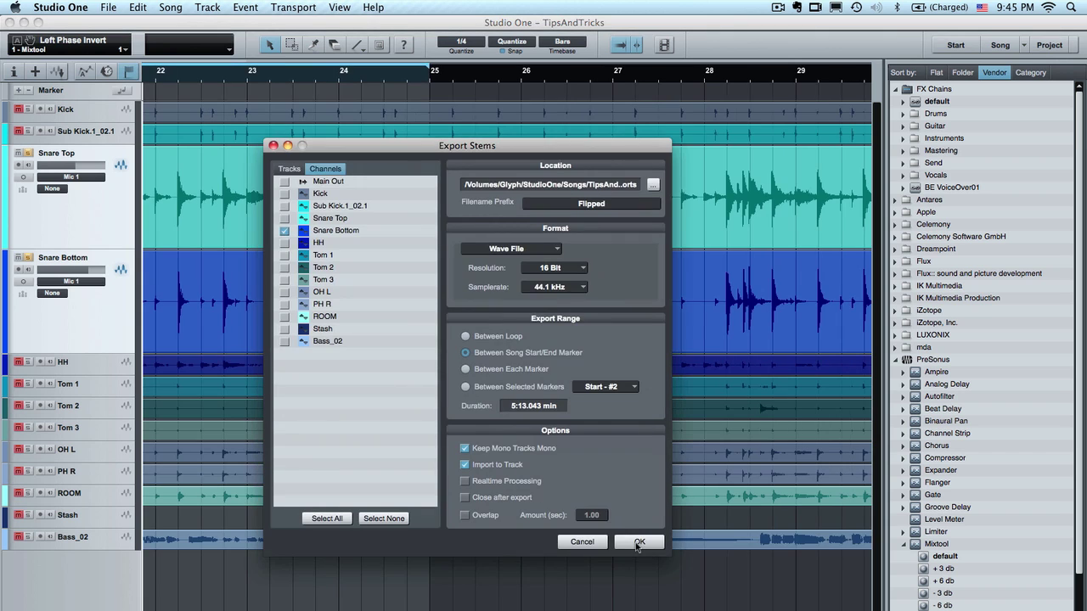
# Import the stem as 'Flipped - Snare Bottom', enlarge it, and zoom near bar 23 to compare polarity
pyautogui.click(638, 542)
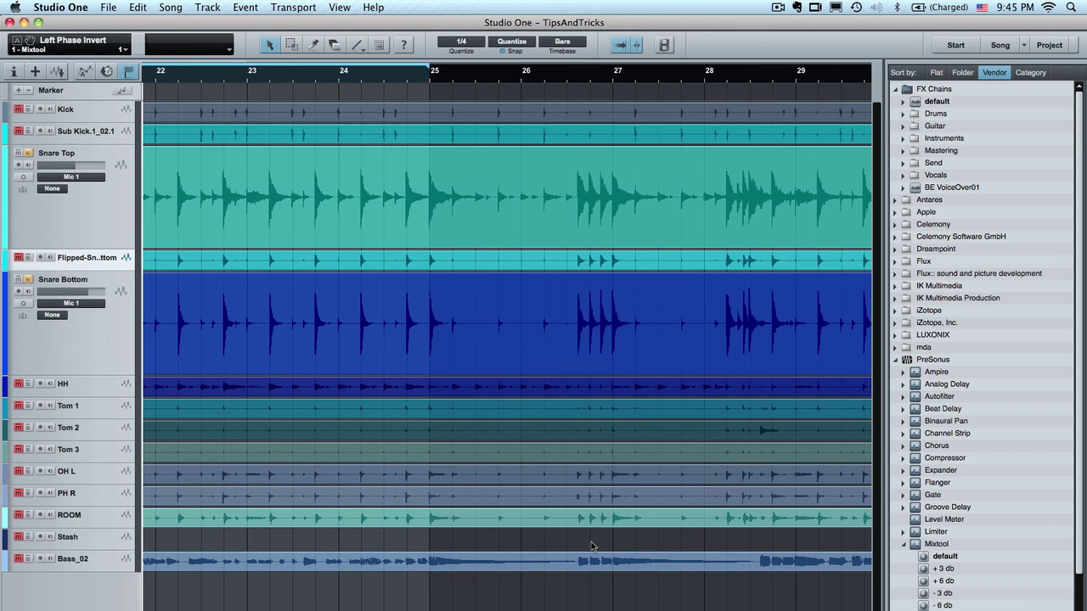
pyautogui.moveTo(88, 272); pyautogui.dragTo(89, 318)
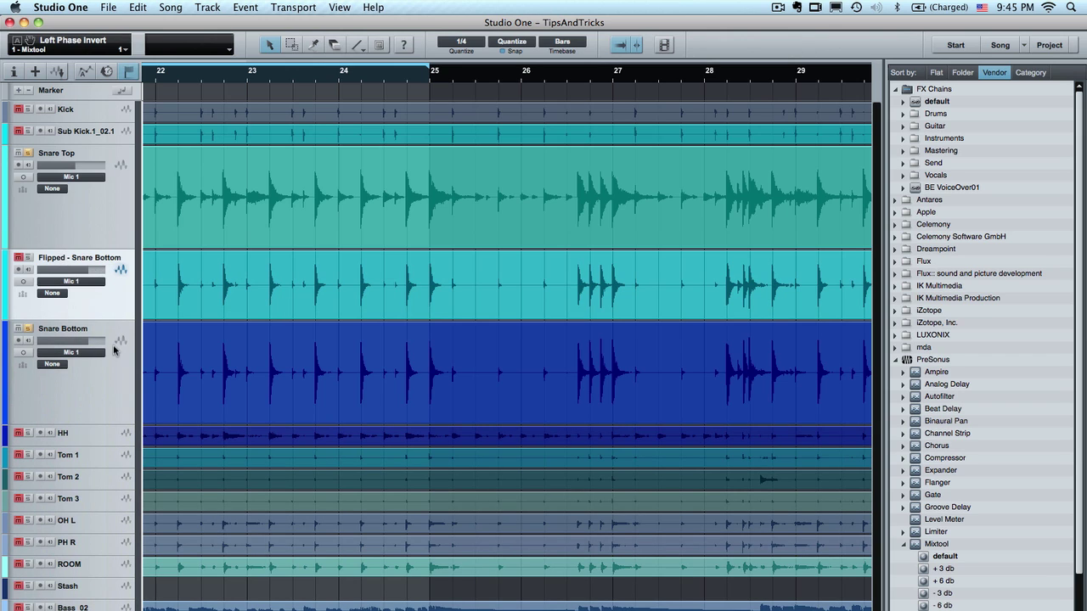
pyautogui.click(119, 353)
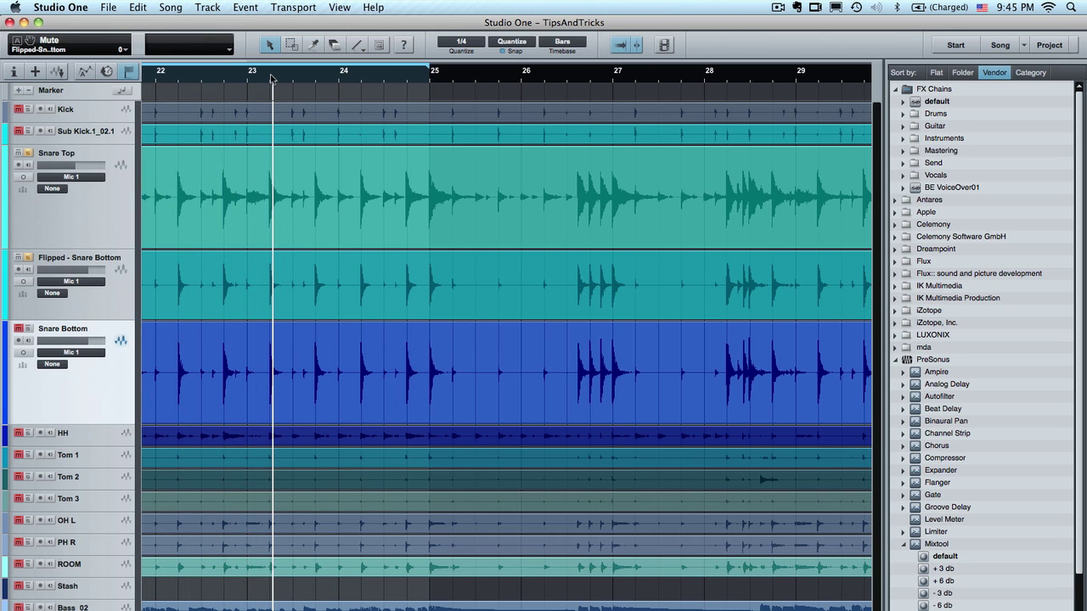
pyautogui.press('e')
pyautogui.press('e')
pyautogui.press('e')
pyautogui.press('e')
pyautogui.press('e')
pyautogui.press('e')
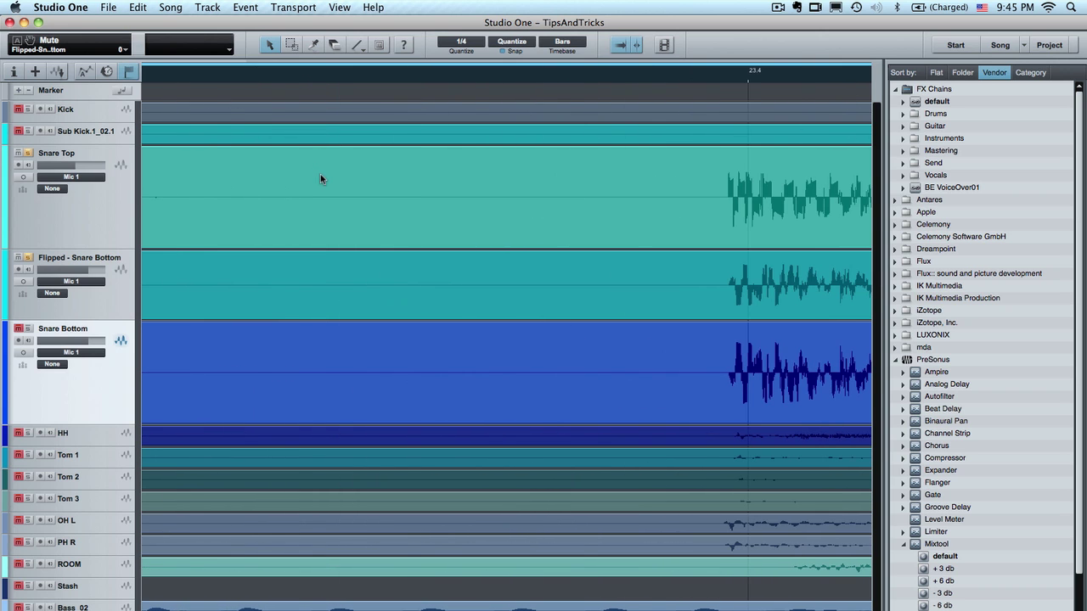
pyautogui.moveTo(769, 76); pyautogui.dragTo(769, 121)
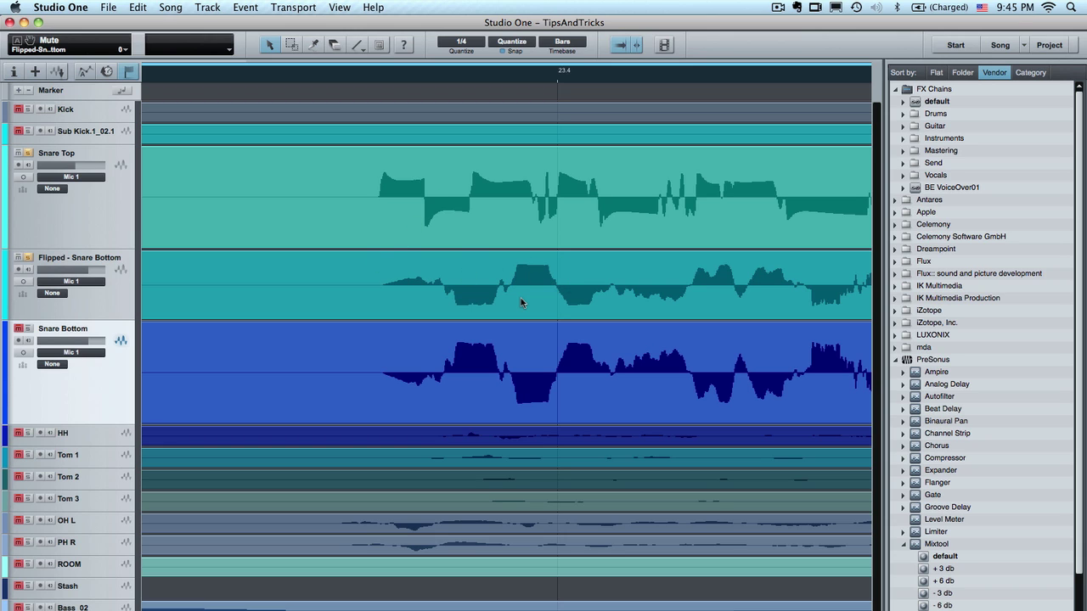
pyautogui.click(230, 375)
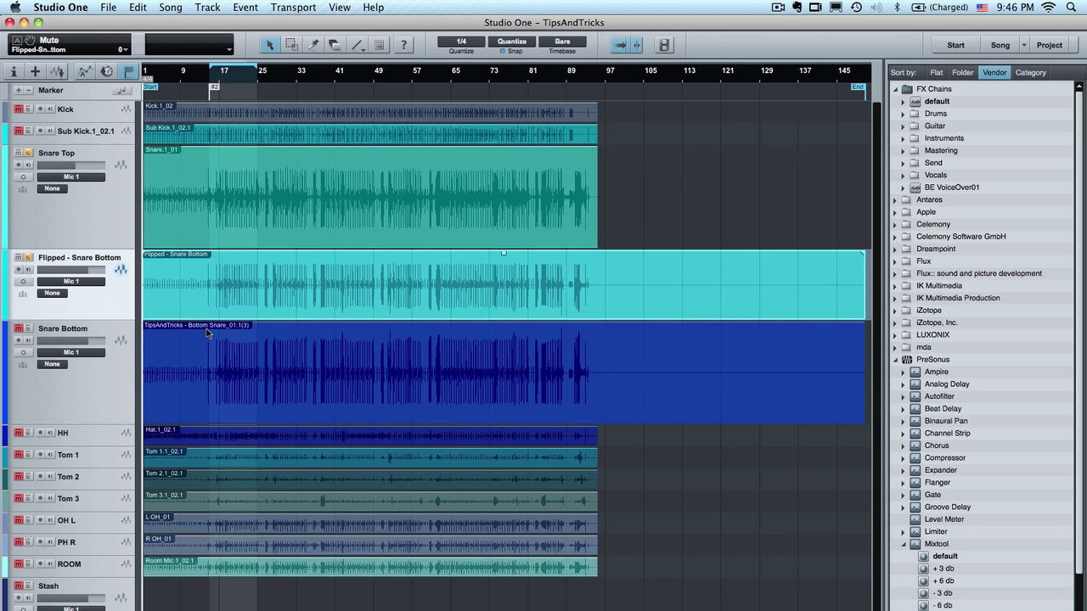
# Move the original Snare Bottom event onto the Stash track and add a new empty layer to Stash
pyautogui.click(118, 371)
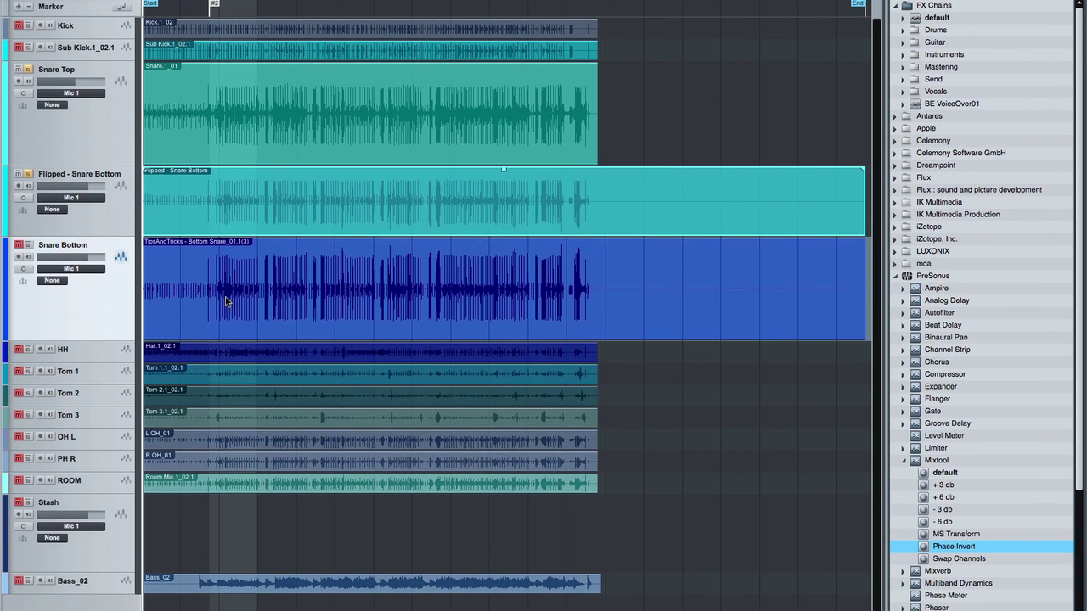
pyautogui.moveTo(225, 298); pyautogui.dragTo(216, 507)
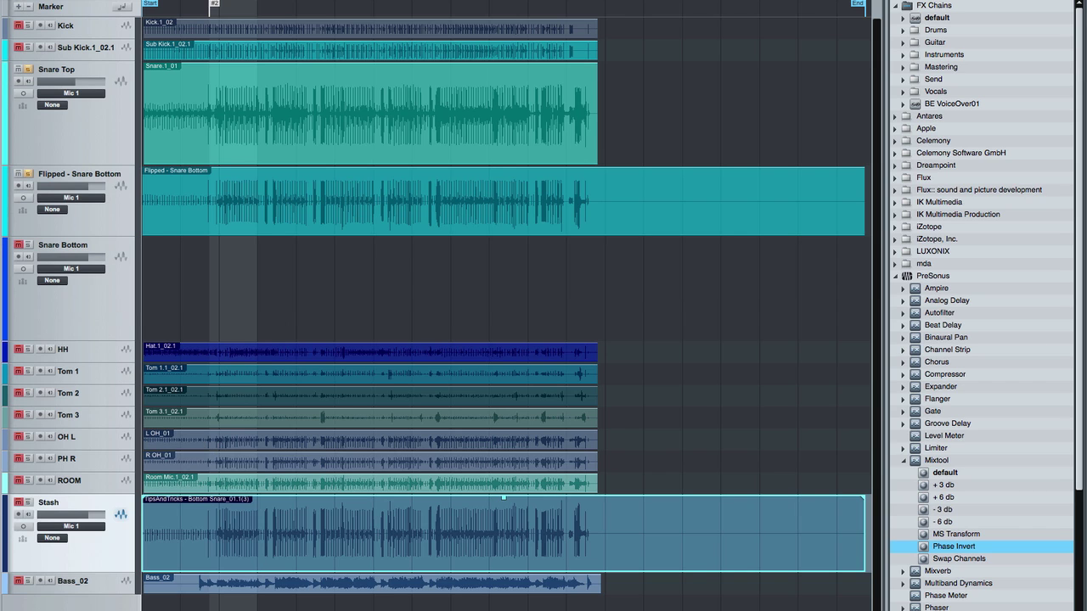
pyautogui.press('F4')
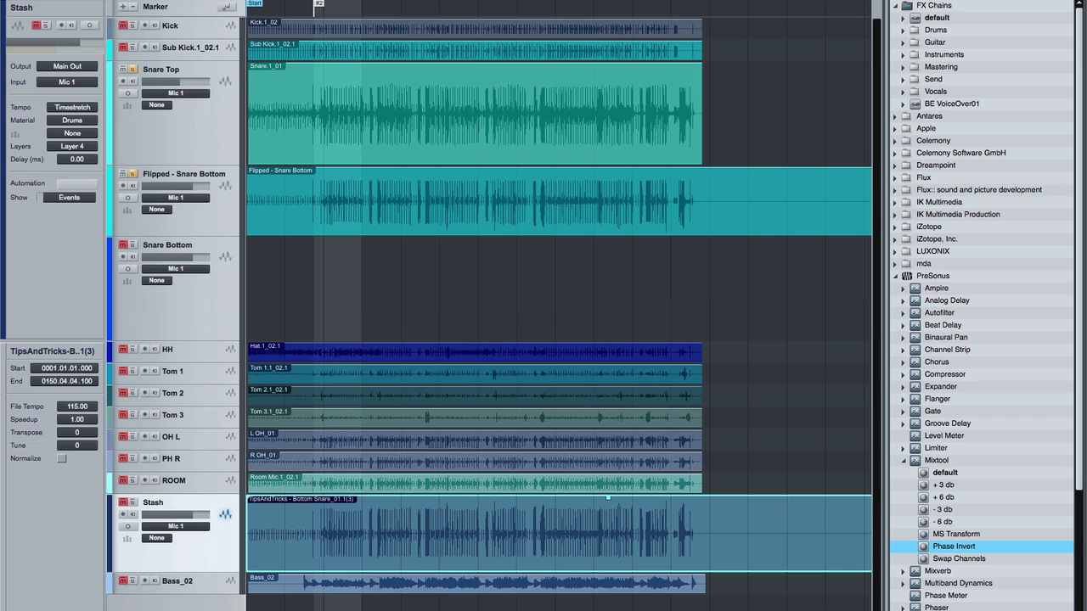
pyautogui.rightClick(190, 3)
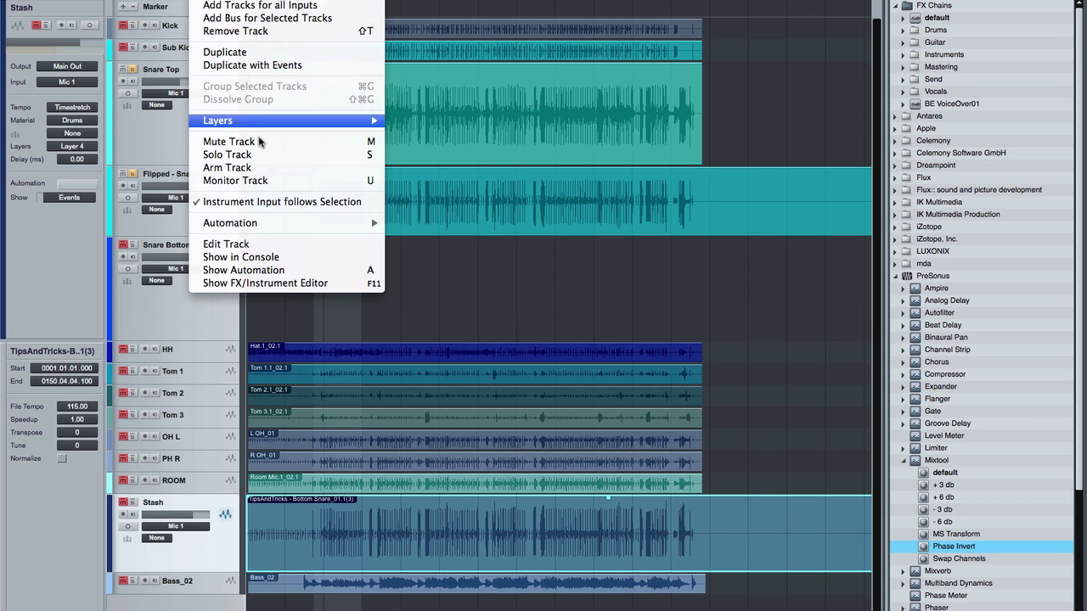
pyautogui.moveTo(265, 121)
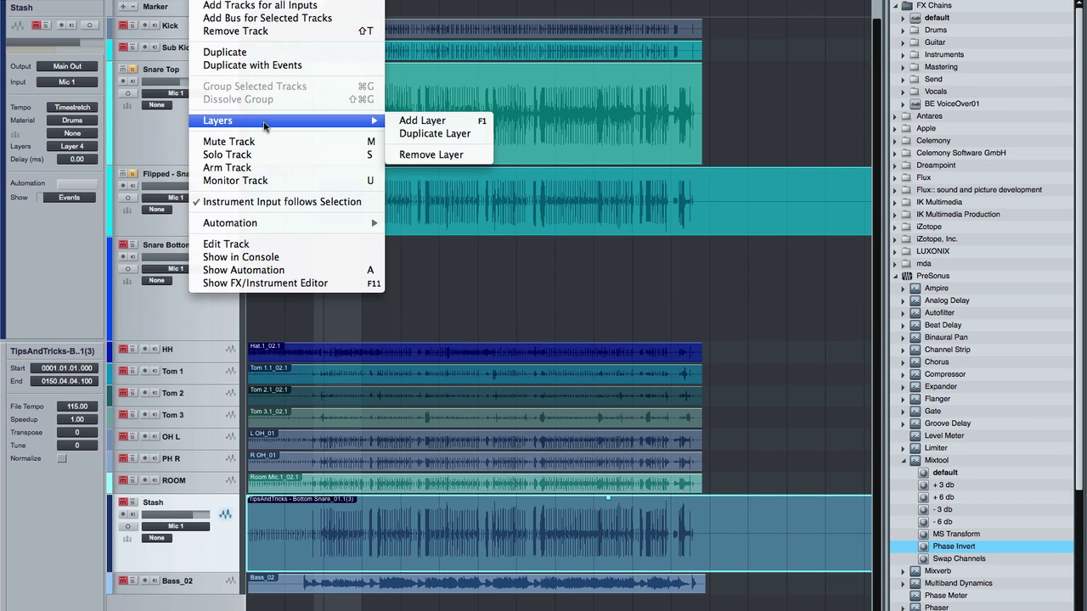
pyautogui.click(479, 123)
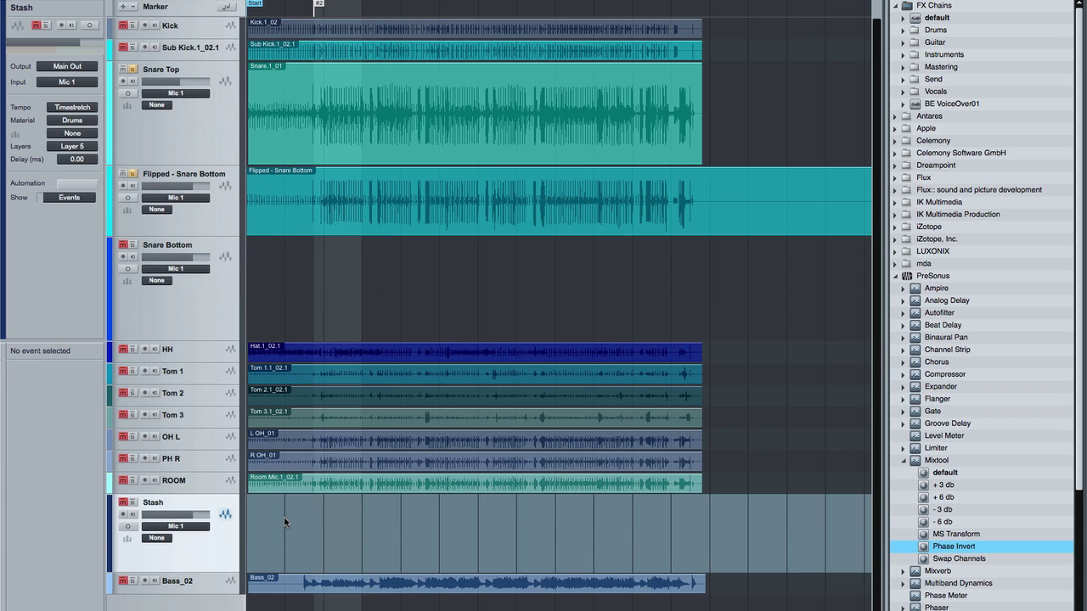
# Remove the empty Snare Bottom track, then select the Flipped - Snare Bottom event
pyautogui.click(183, 300)
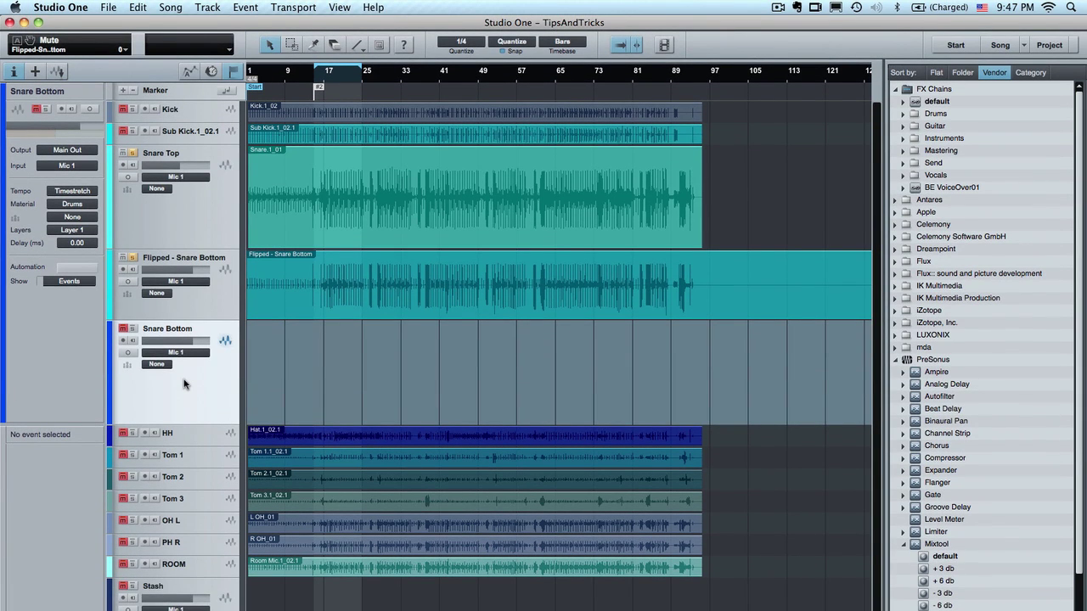
pyautogui.rightClick(183, 384)
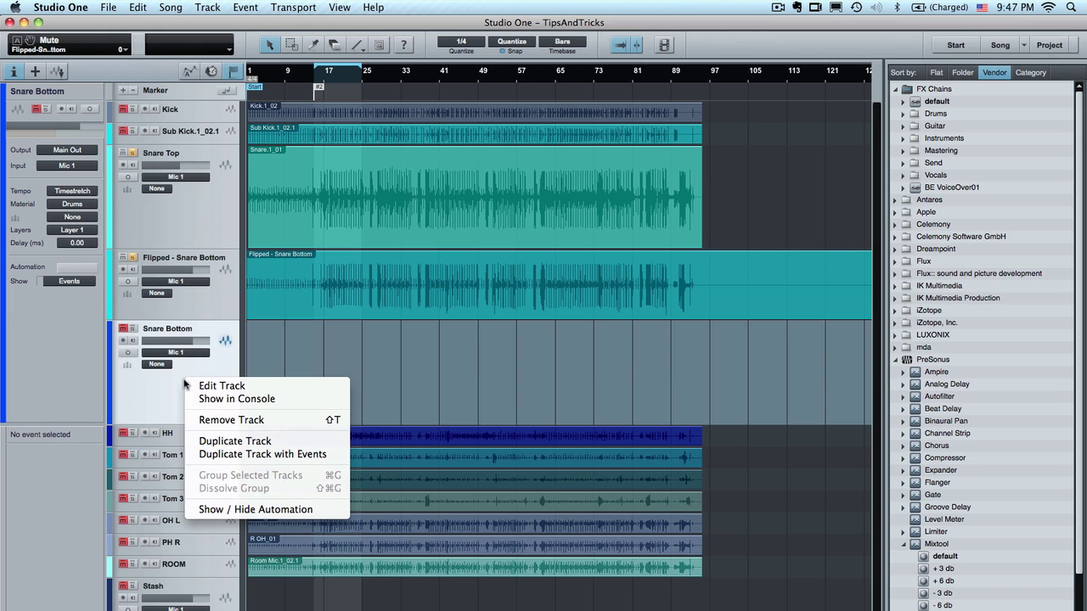
pyautogui.click(211, 420)
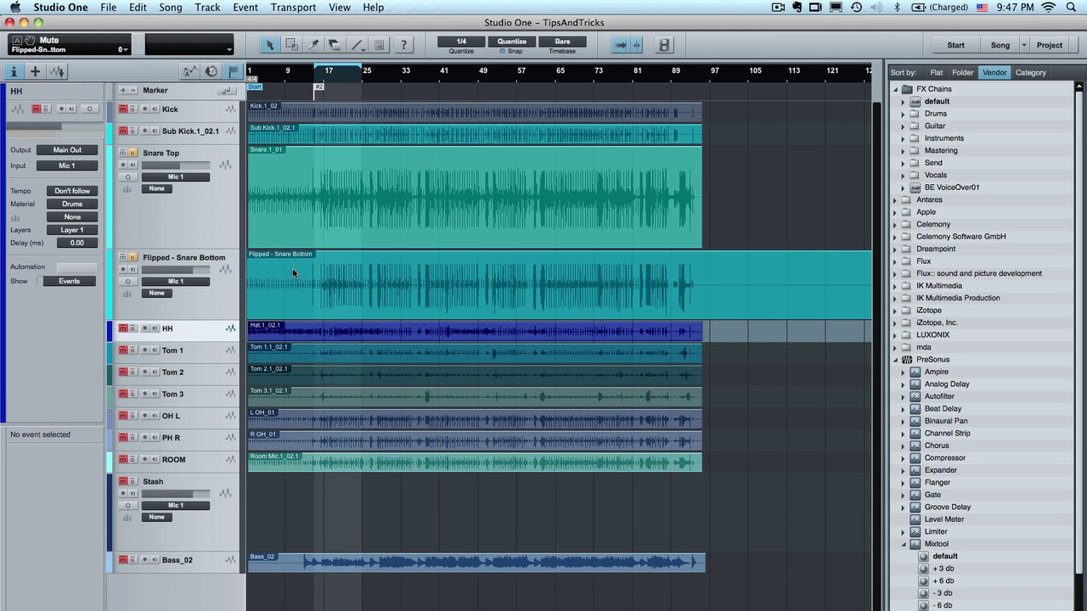
pyautogui.click(716, 287)
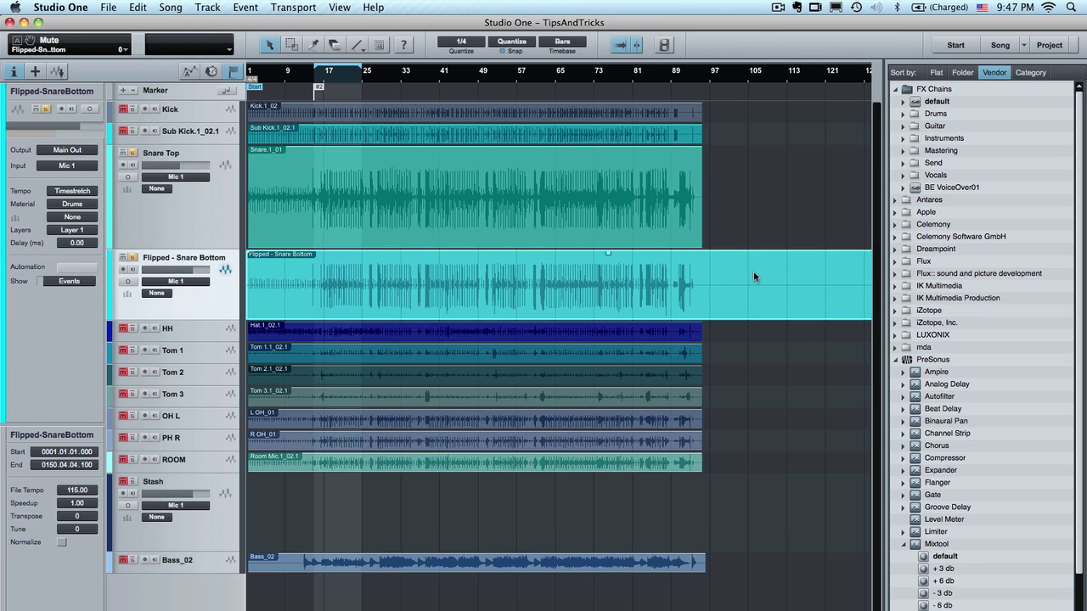
# Trim the Flipped - Snare Bottom event to end at bar 95 (0095.03.01.000), matching the drums
pyautogui.hscroll(5, 753, 273)
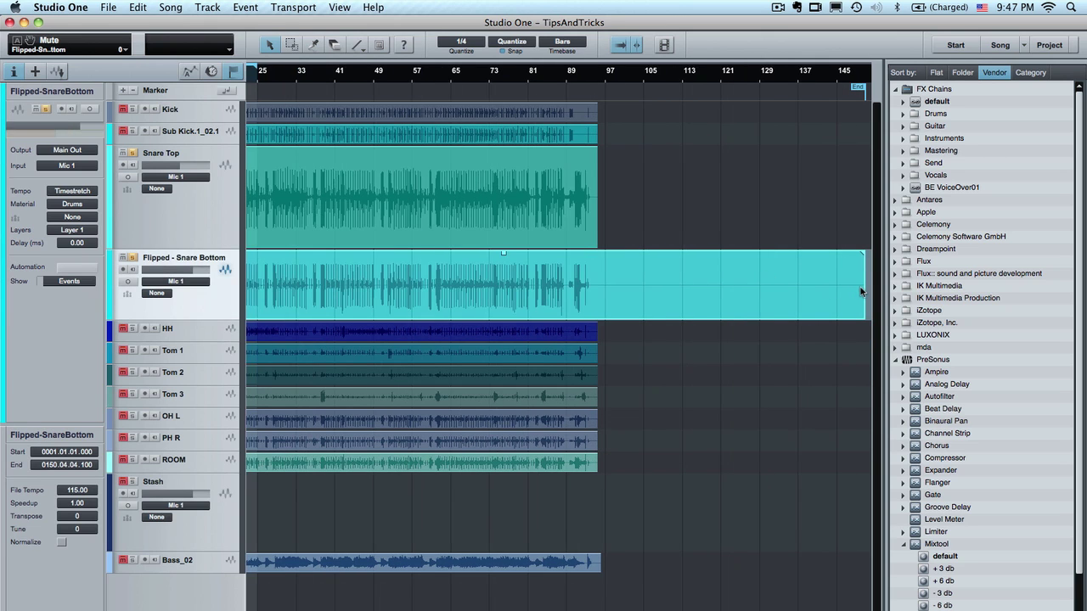
pyautogui.moveTo(866, 290); pyautogui.dragTo(599, 293)
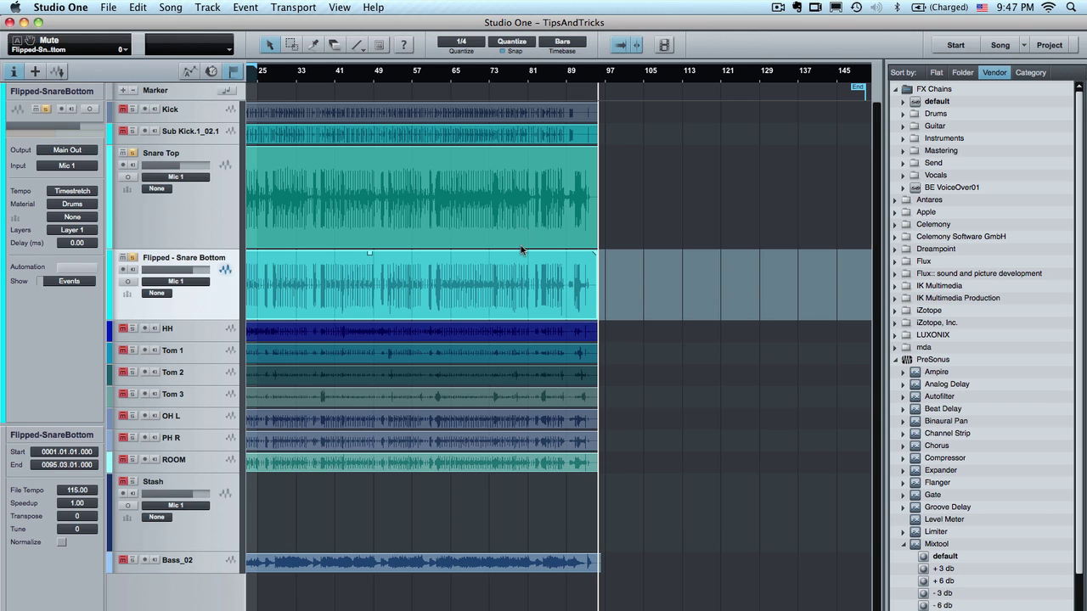
pyautogui.click(178, 8)
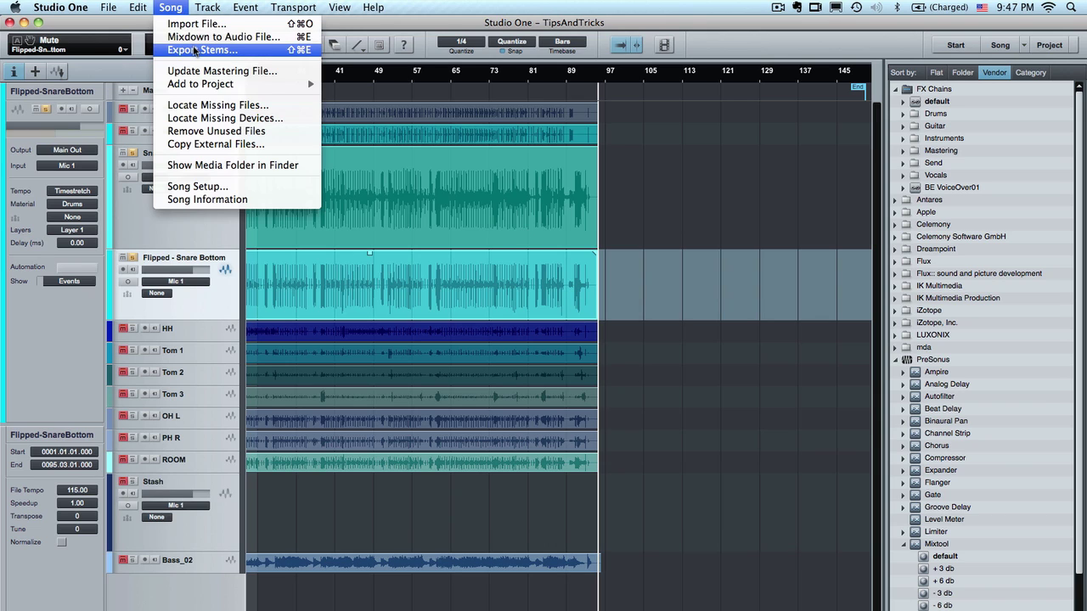